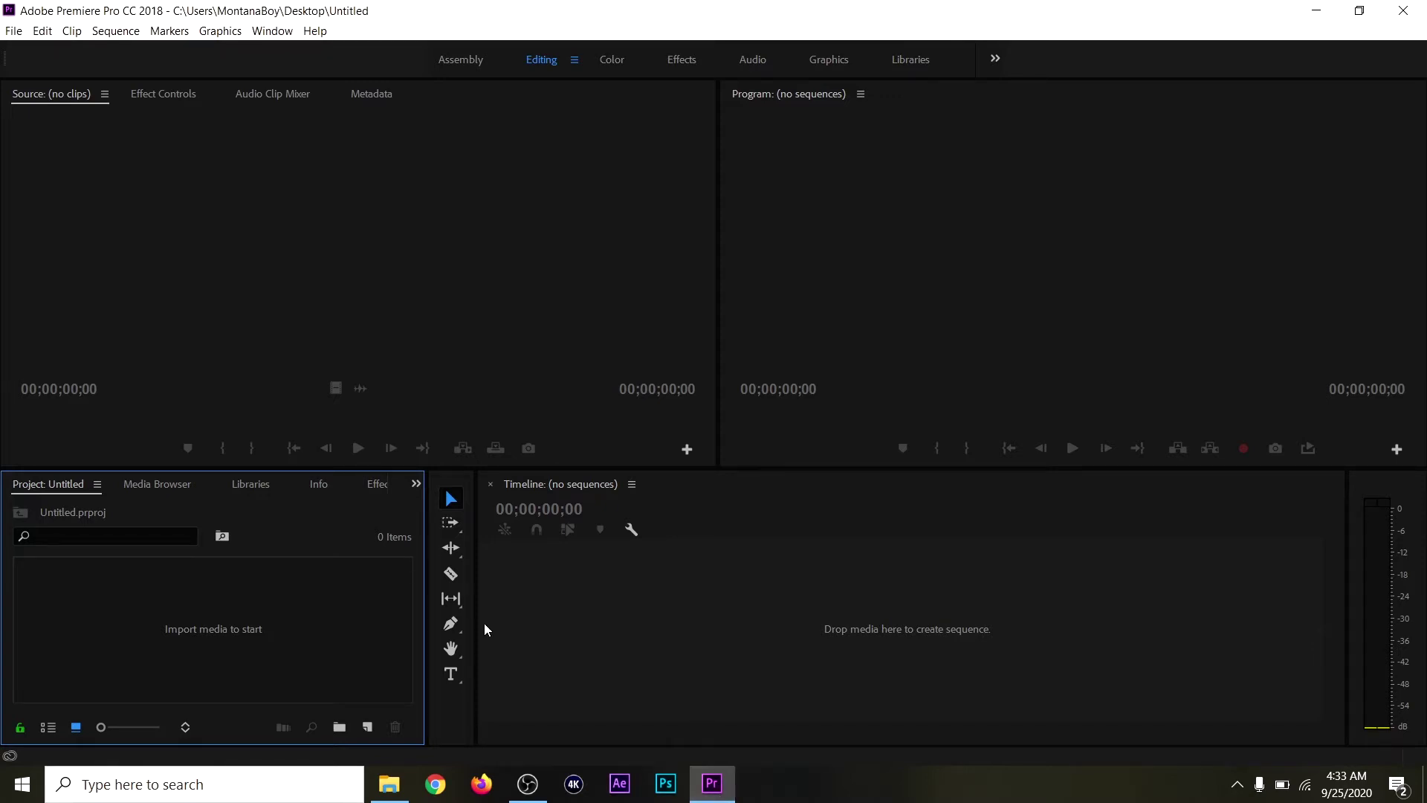
Step: Try importing Part 2.MOV from Downloads, dismiss the codec-missing error, and open File Explorer
double_click(210, 628)
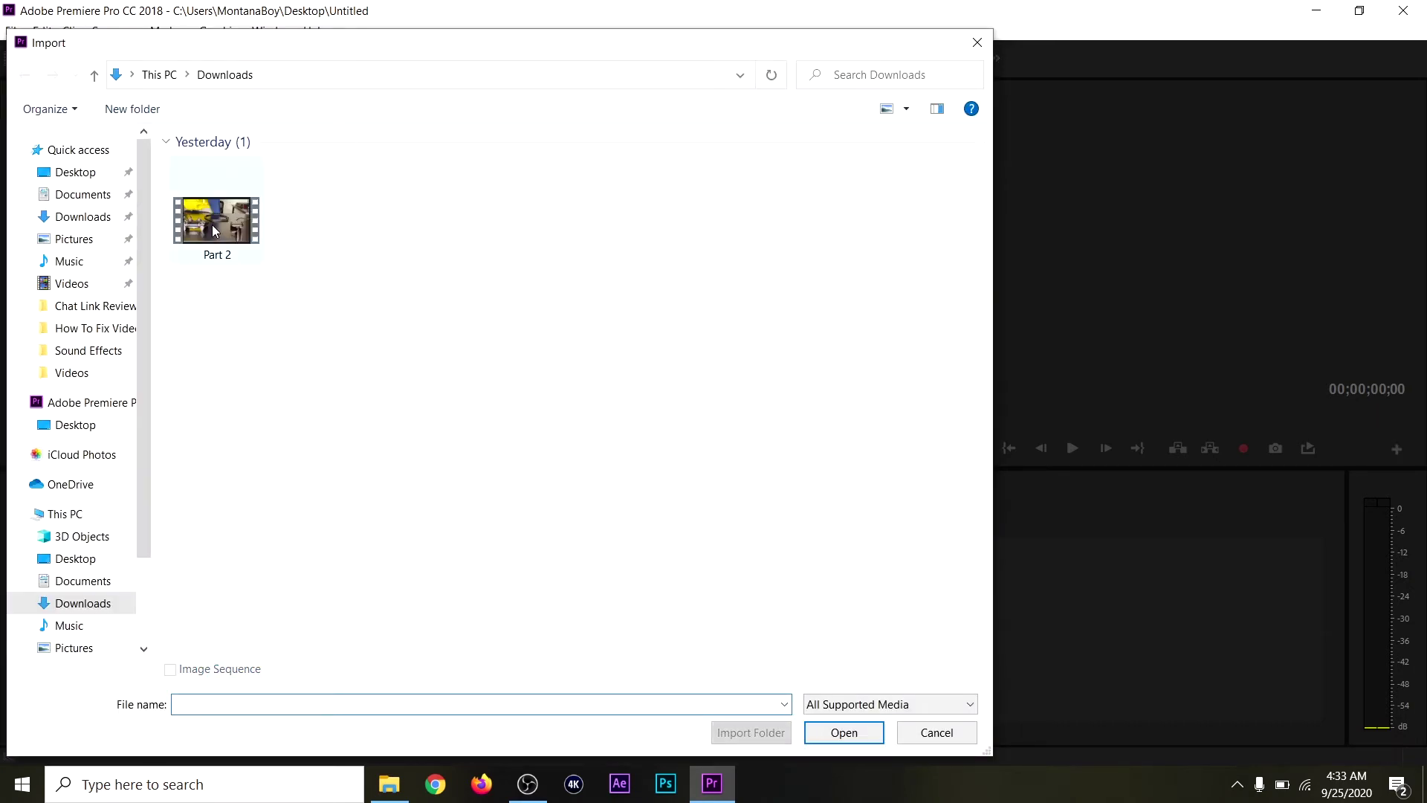
double_click(211, 224)
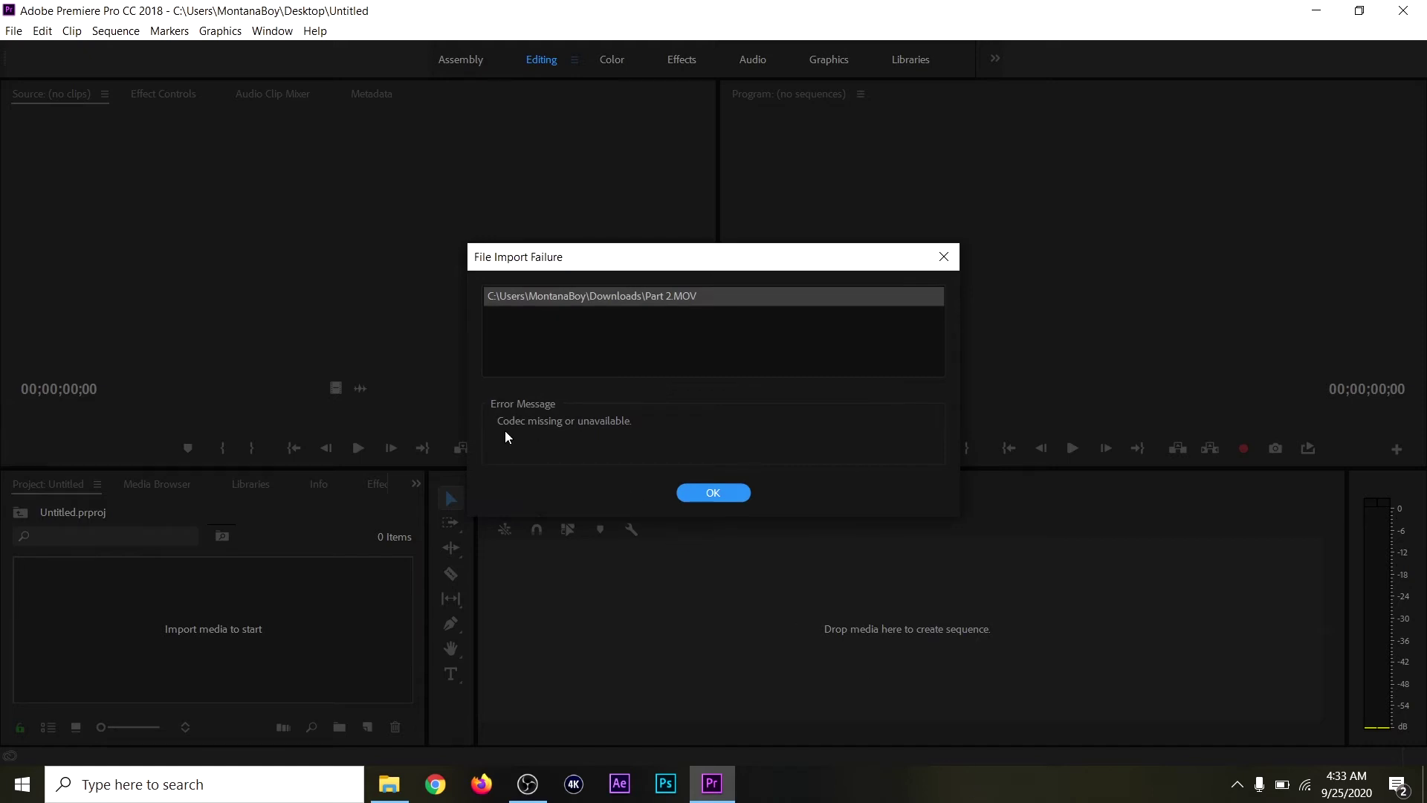
left_click(724, 497)
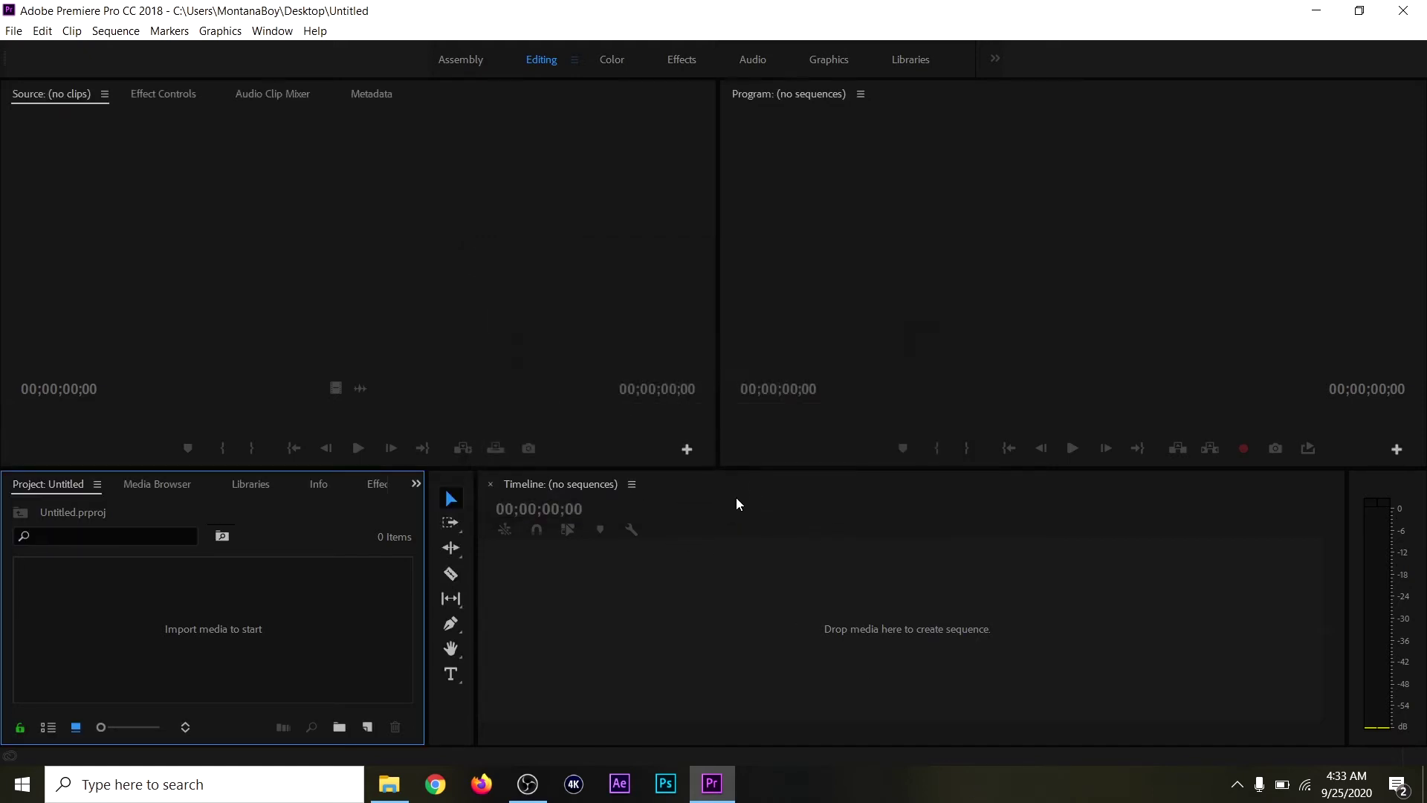
left_click(389, 784)
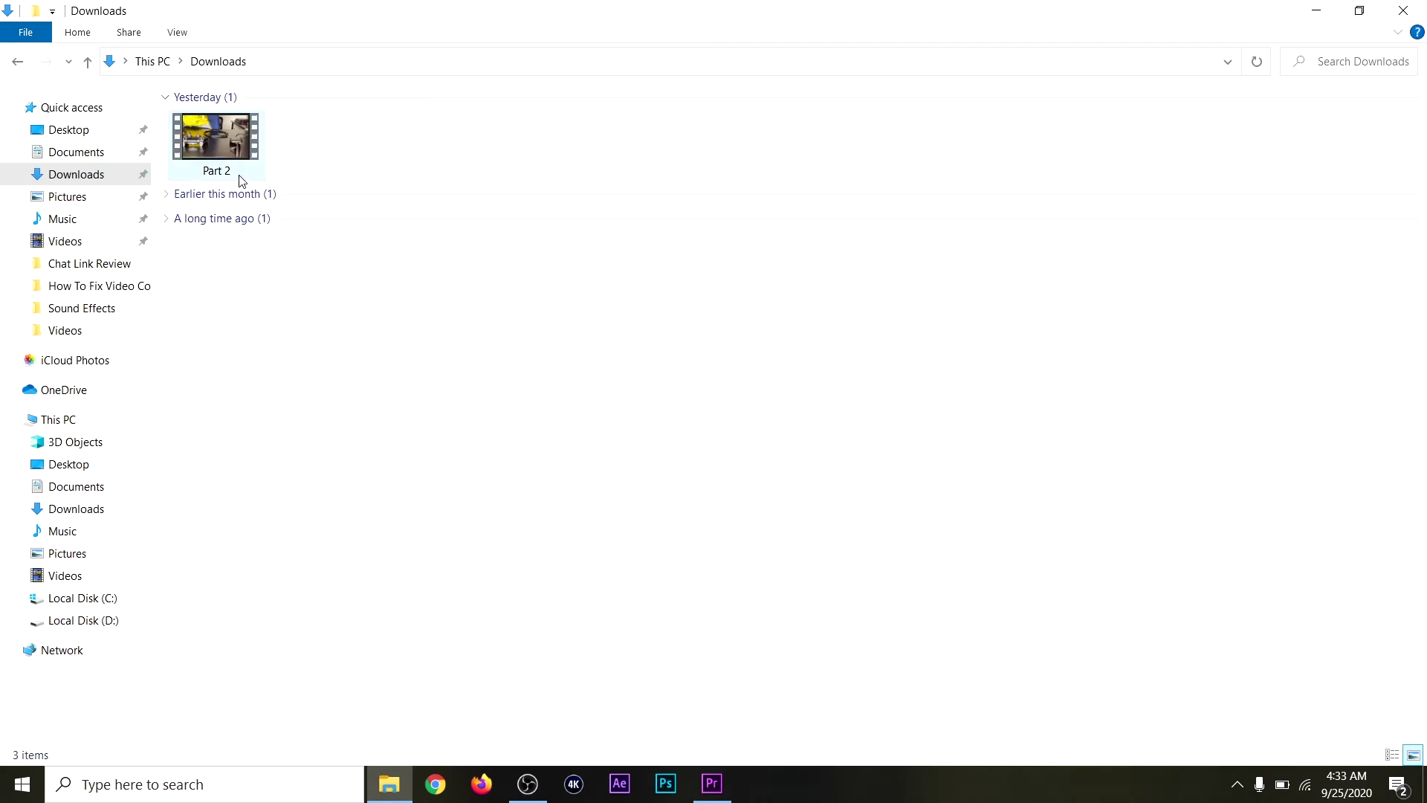
Step: Turn on file name extensions in File Explorer so the clip shows as Part 2.MOV
left_click(178, 33)
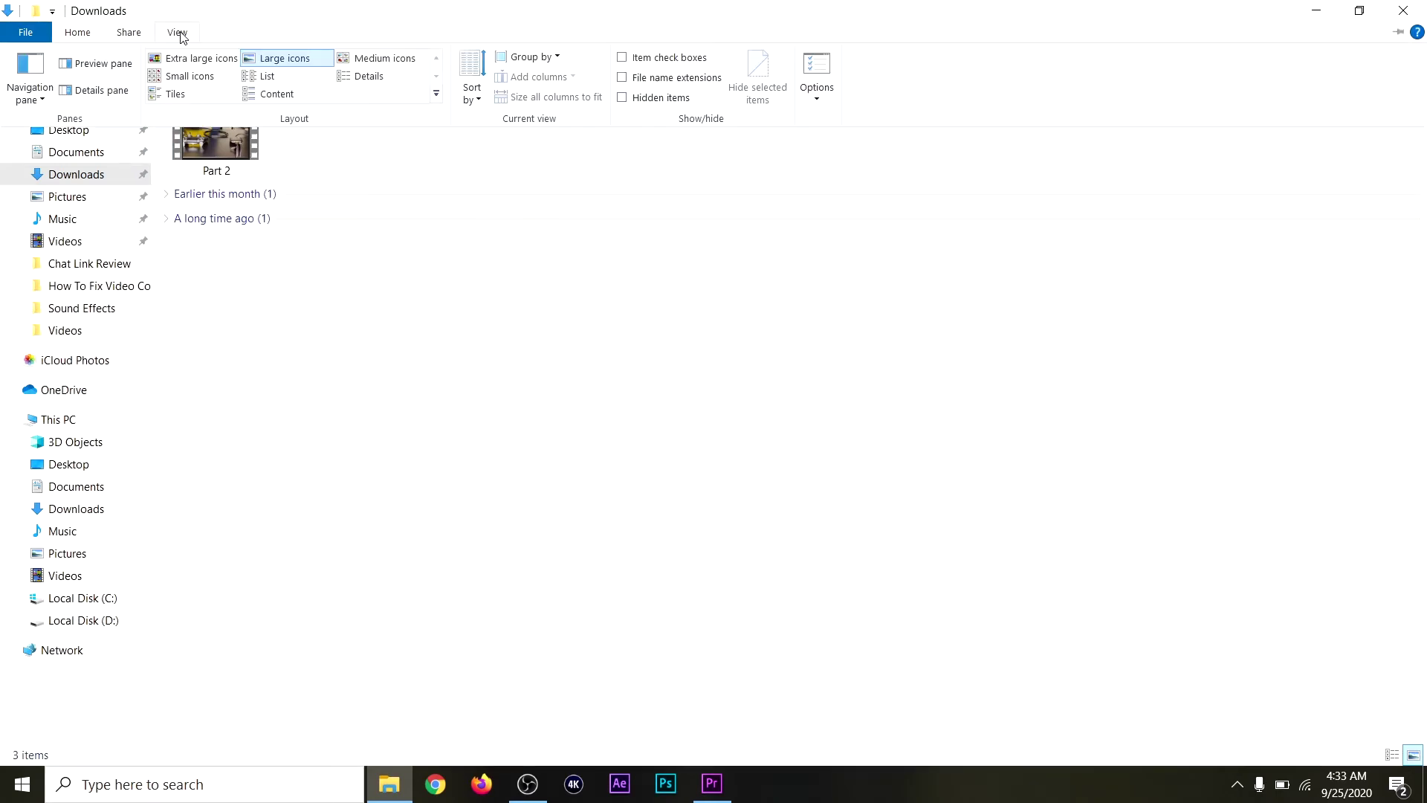
left_click(644, 79)
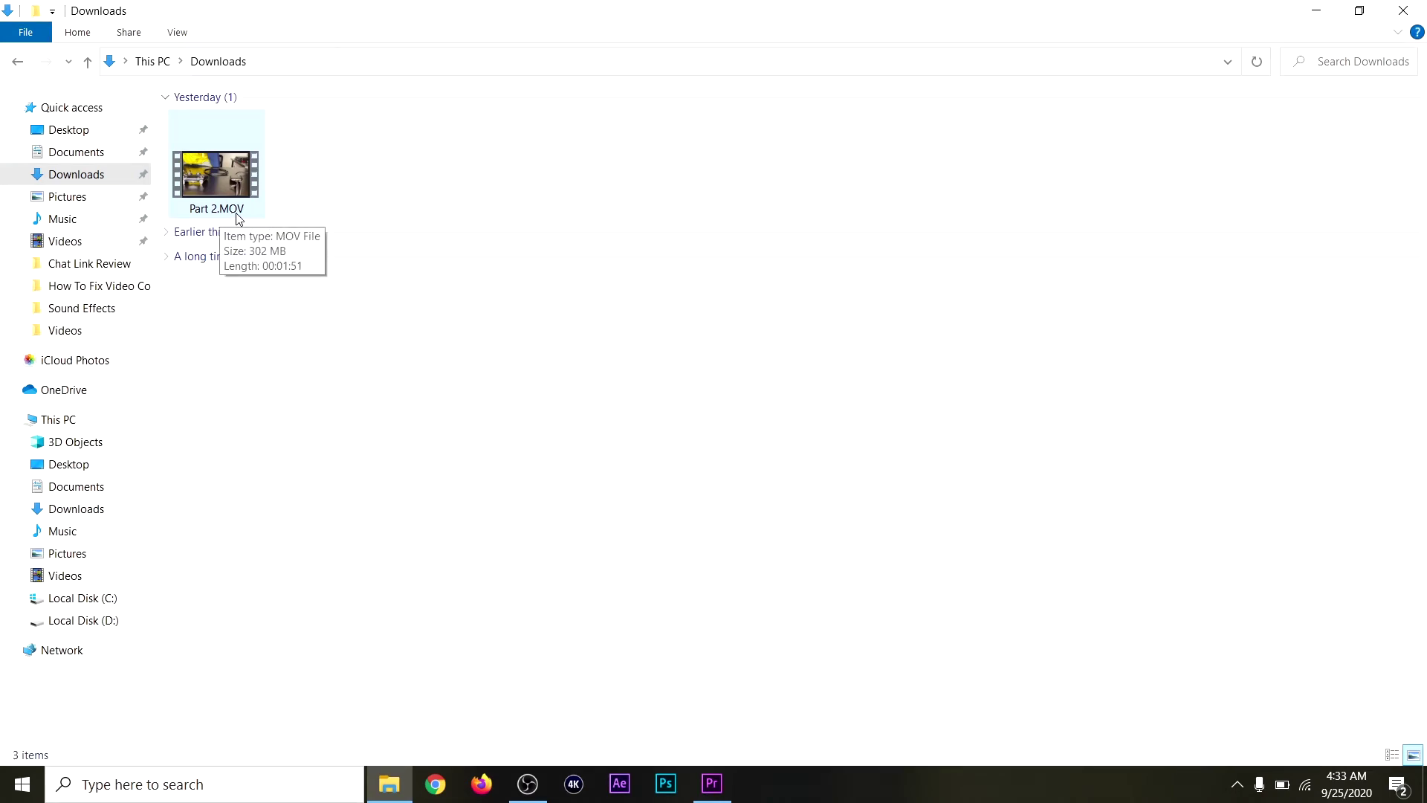
double_click(232, 211)
Step: Rename Part 2.MOV to Part 2.mp4, accept the extension warning, and return to Premiere Pro
right_click(233, 207)
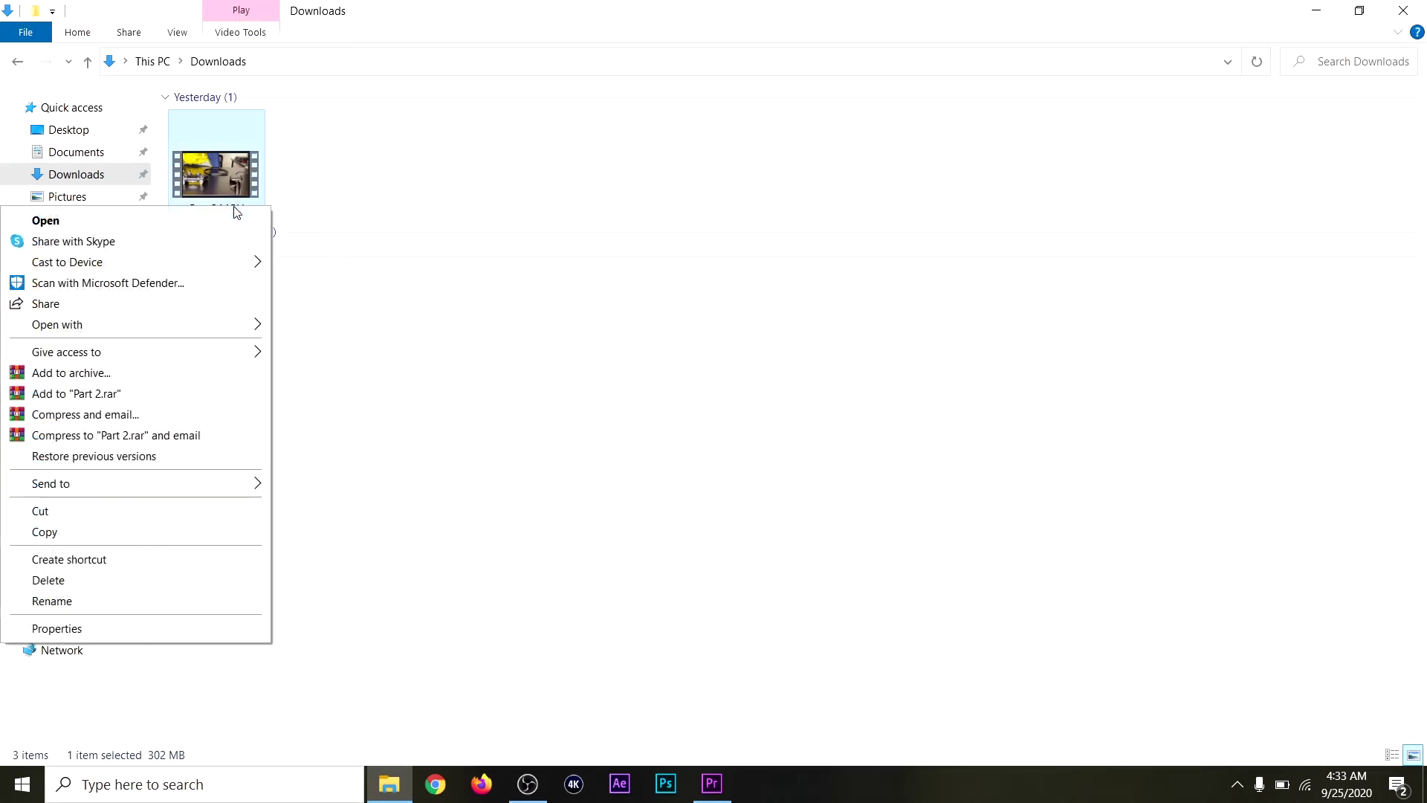
left_click(46, 609)
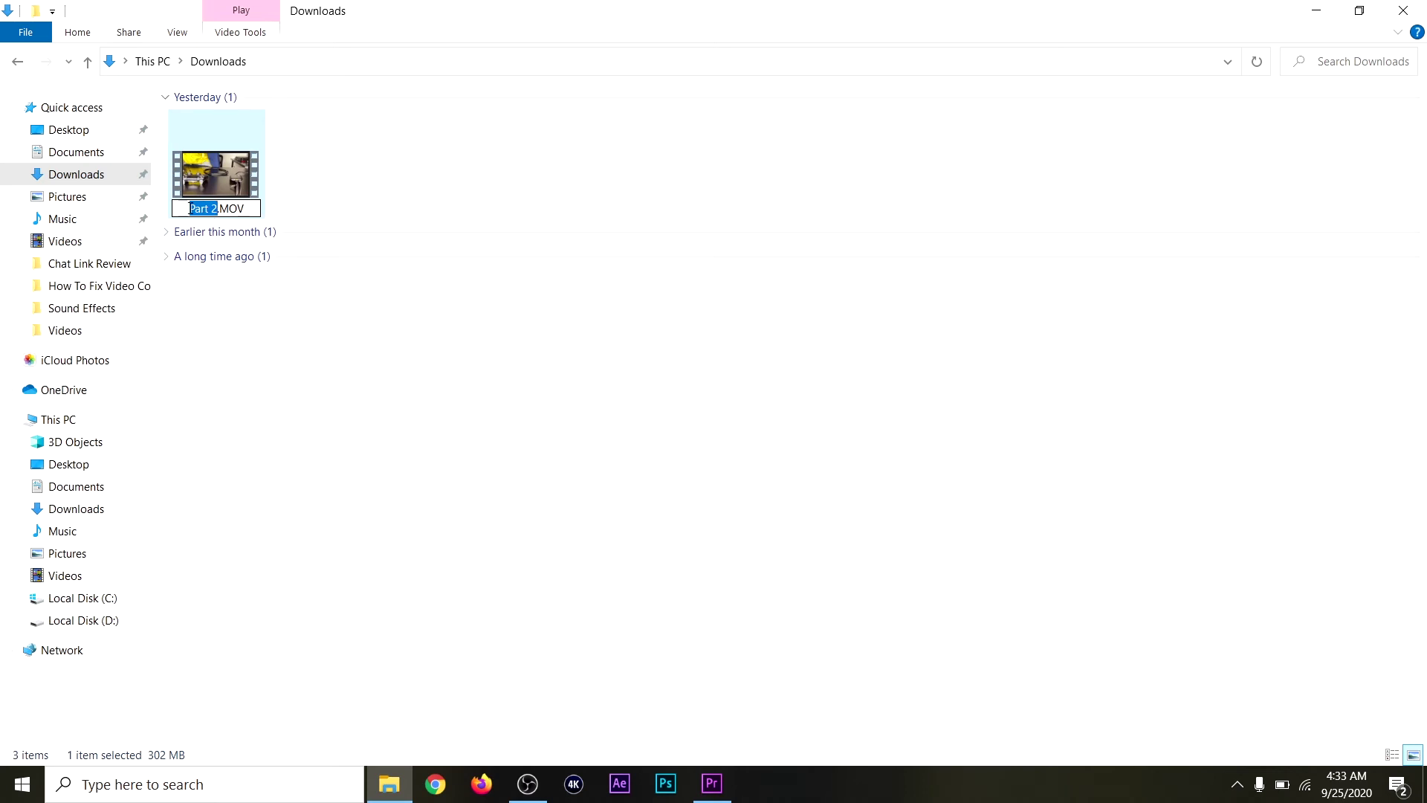
left_click(246, 209)
key("BackSpace")
key("BackSpace")
key("BackSpace")
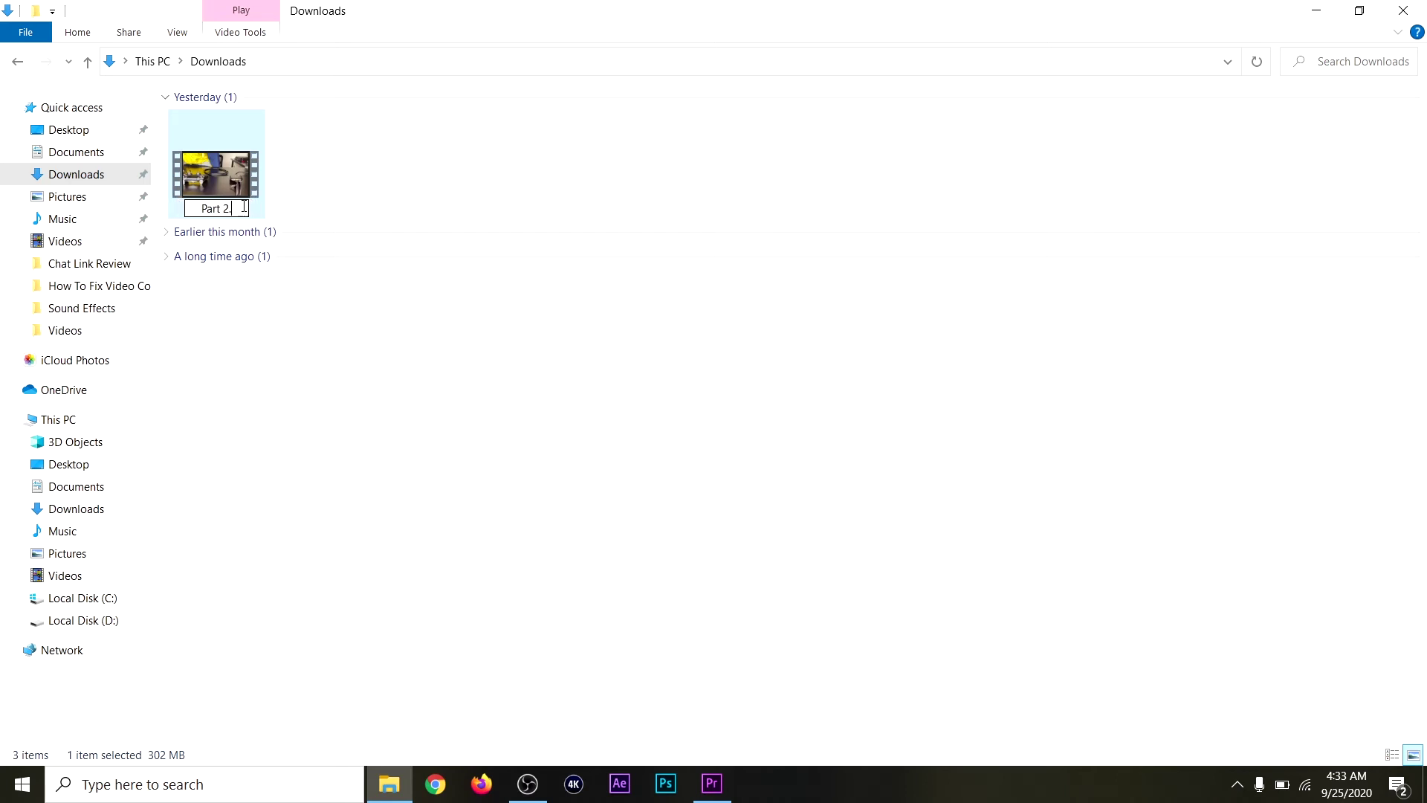
type("mp")
type("4")
key("Return")
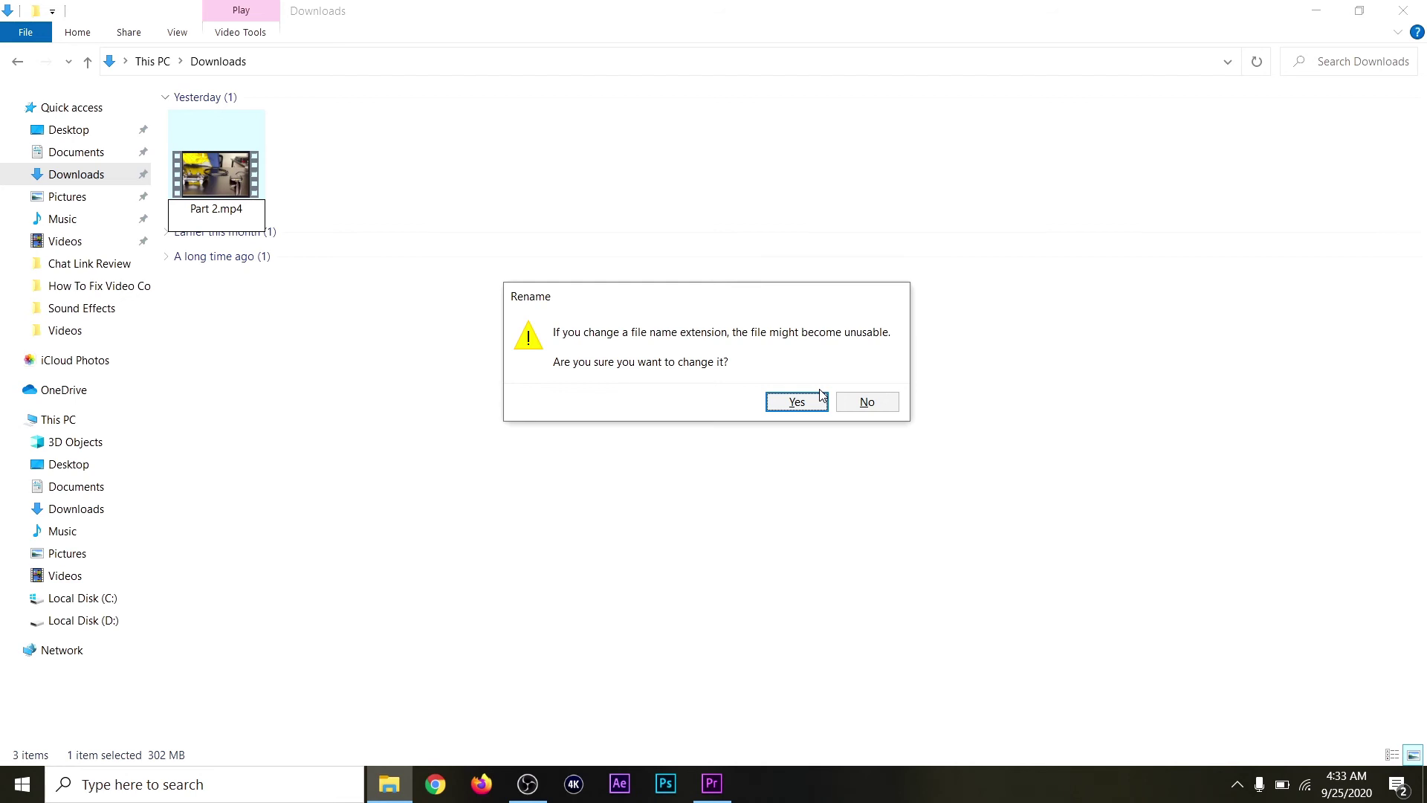
left_click(814, 403)
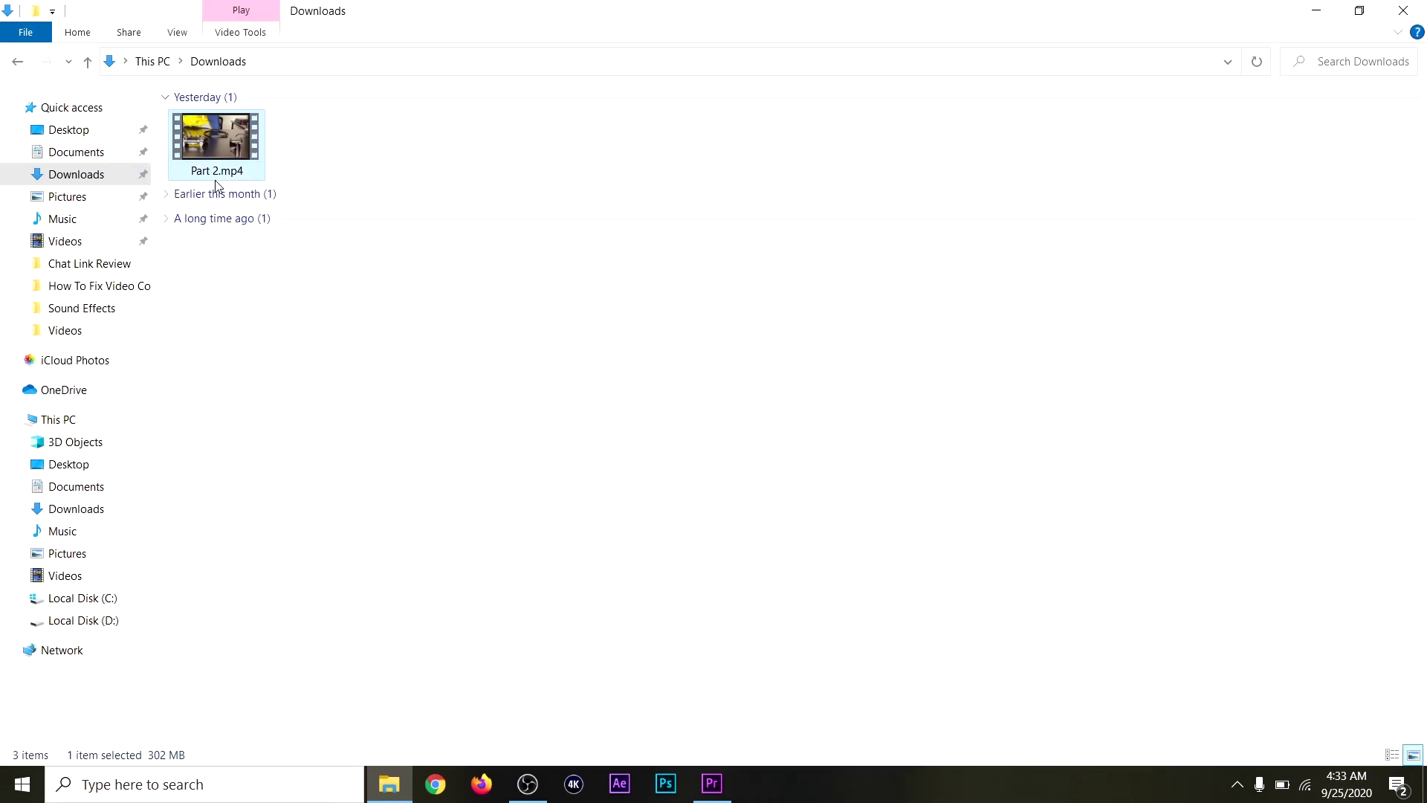
left_click(712, 782)
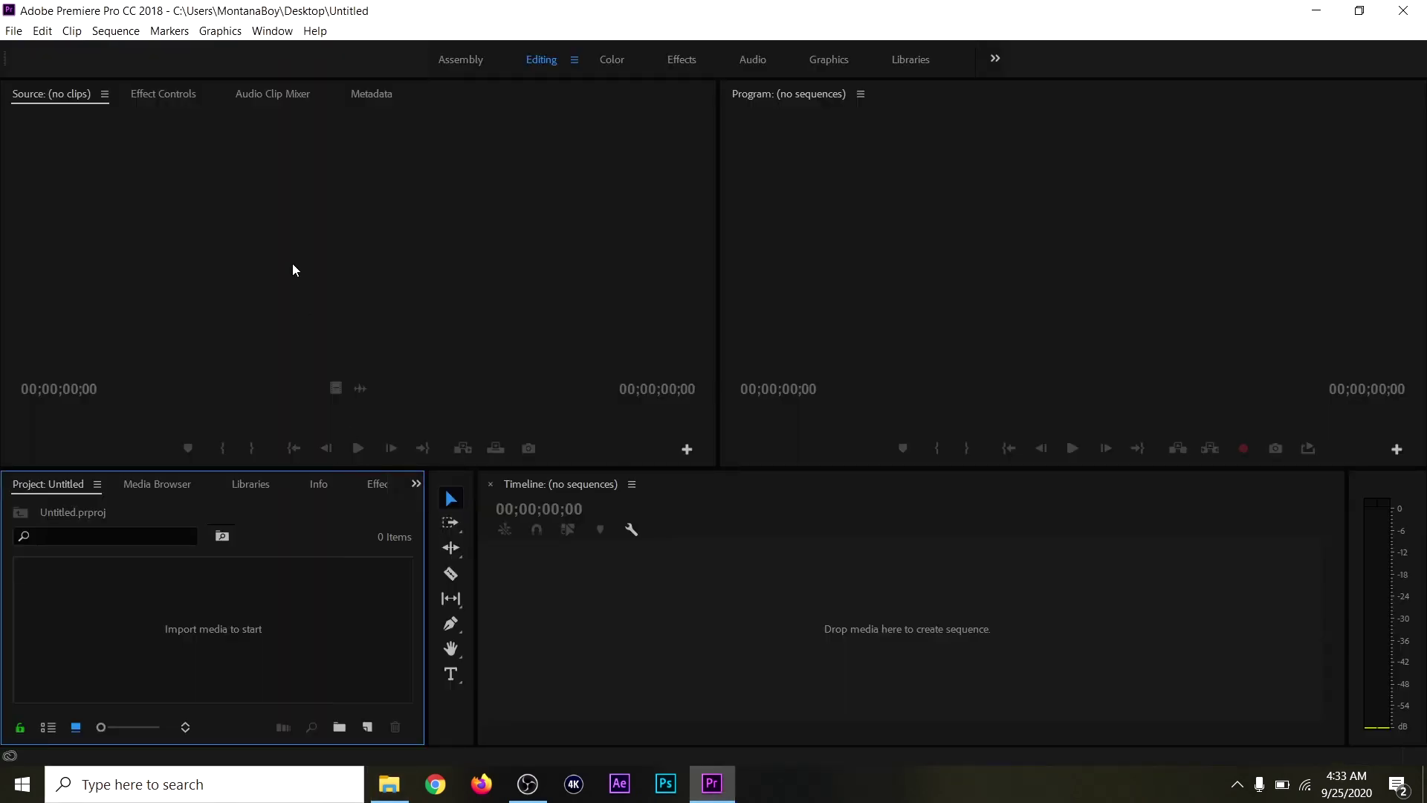
Step: Import Part 2.mp4 from Downloads into the project and drag it toward the Source monitor
double_click(252, 596)
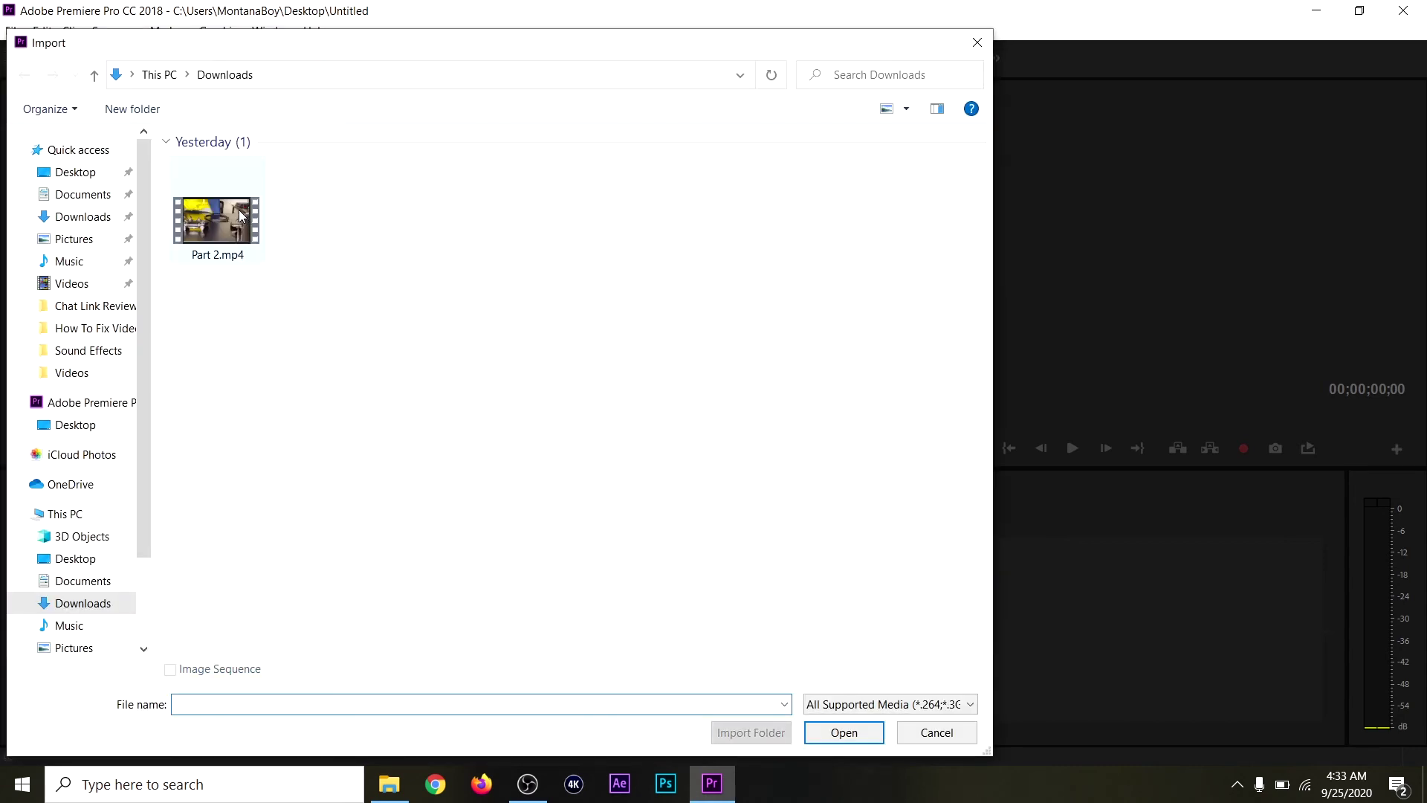
double_click(233, 208)
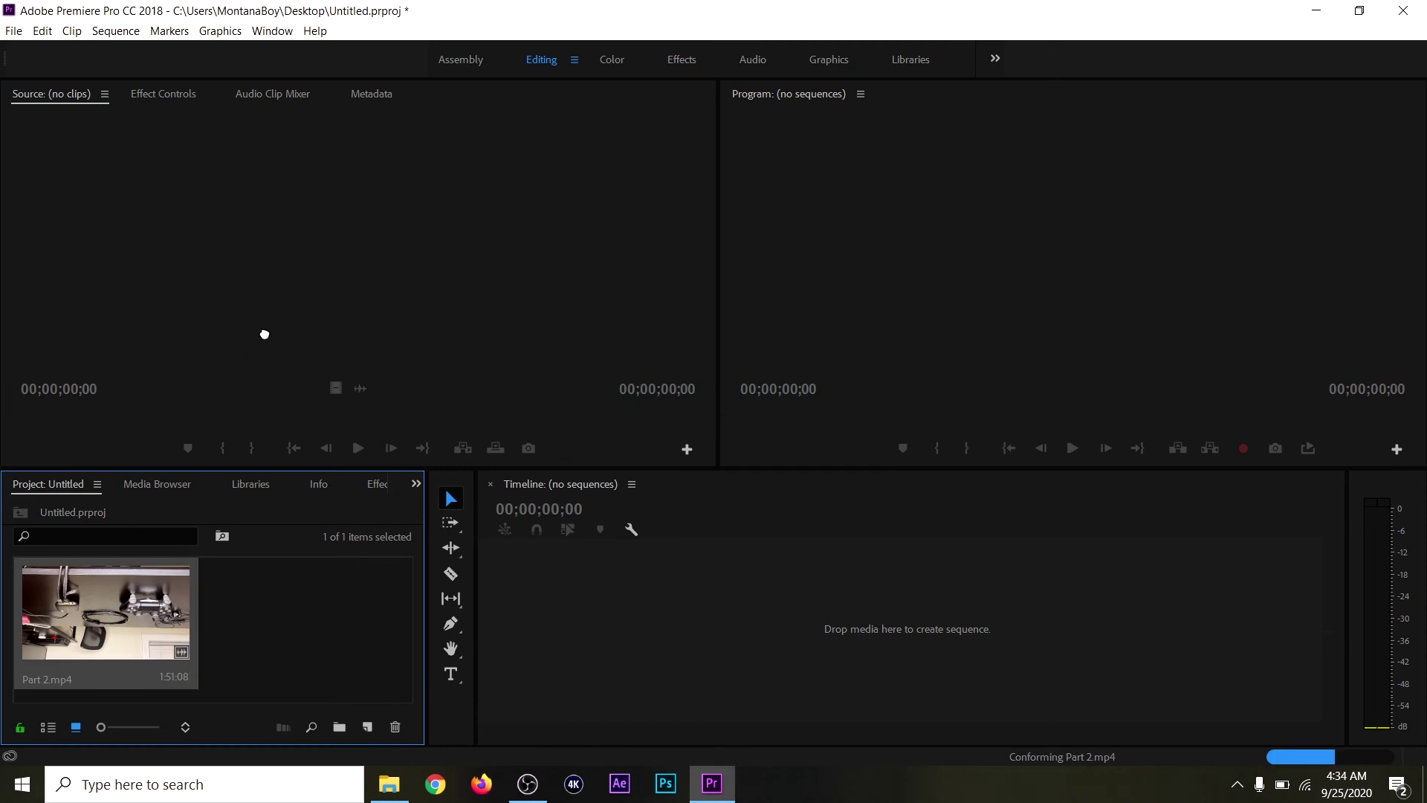
left_click_drag(264, 334, 266, 339)
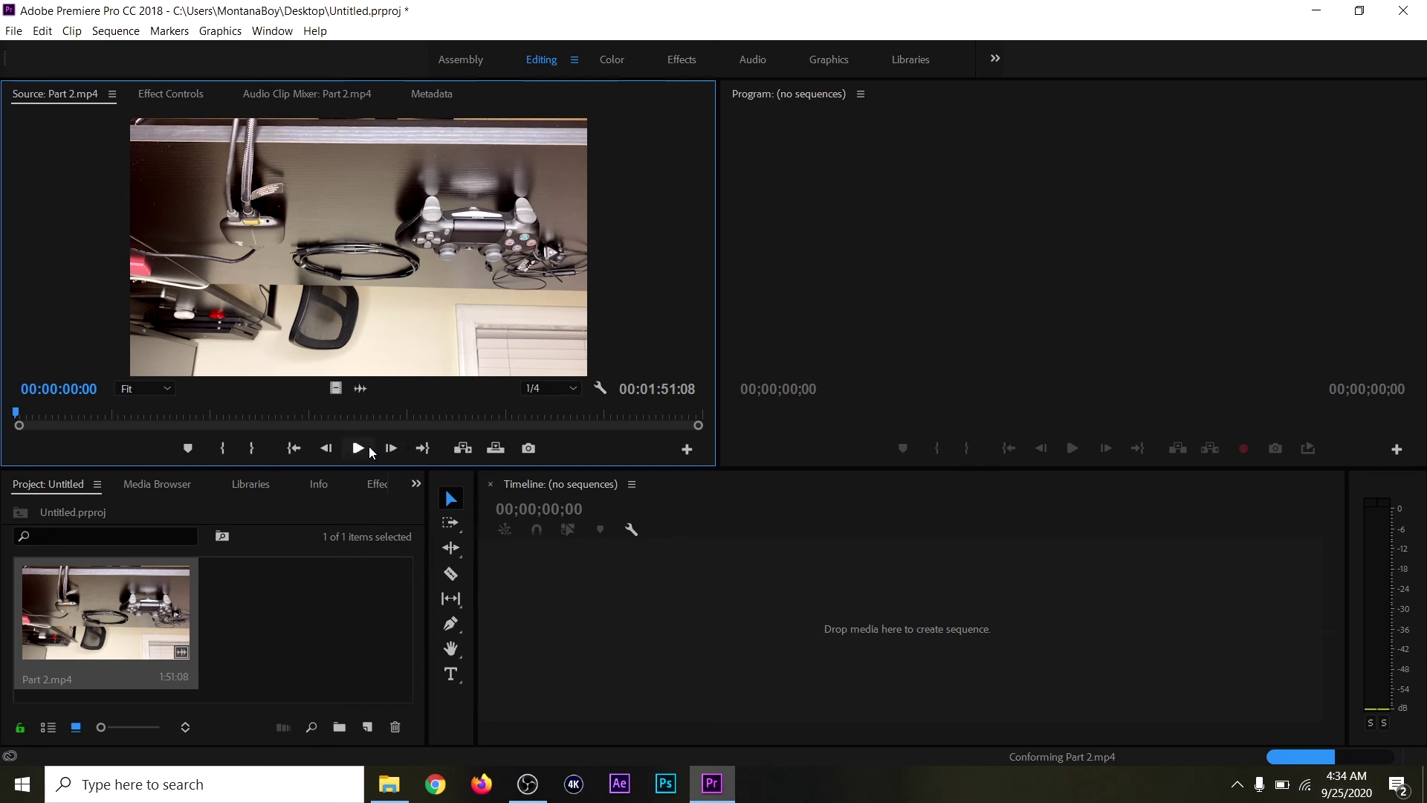
Step: Play Part 2.mp4 in the Source monitor and stop it at about seven seconds
left_click(369, 452)
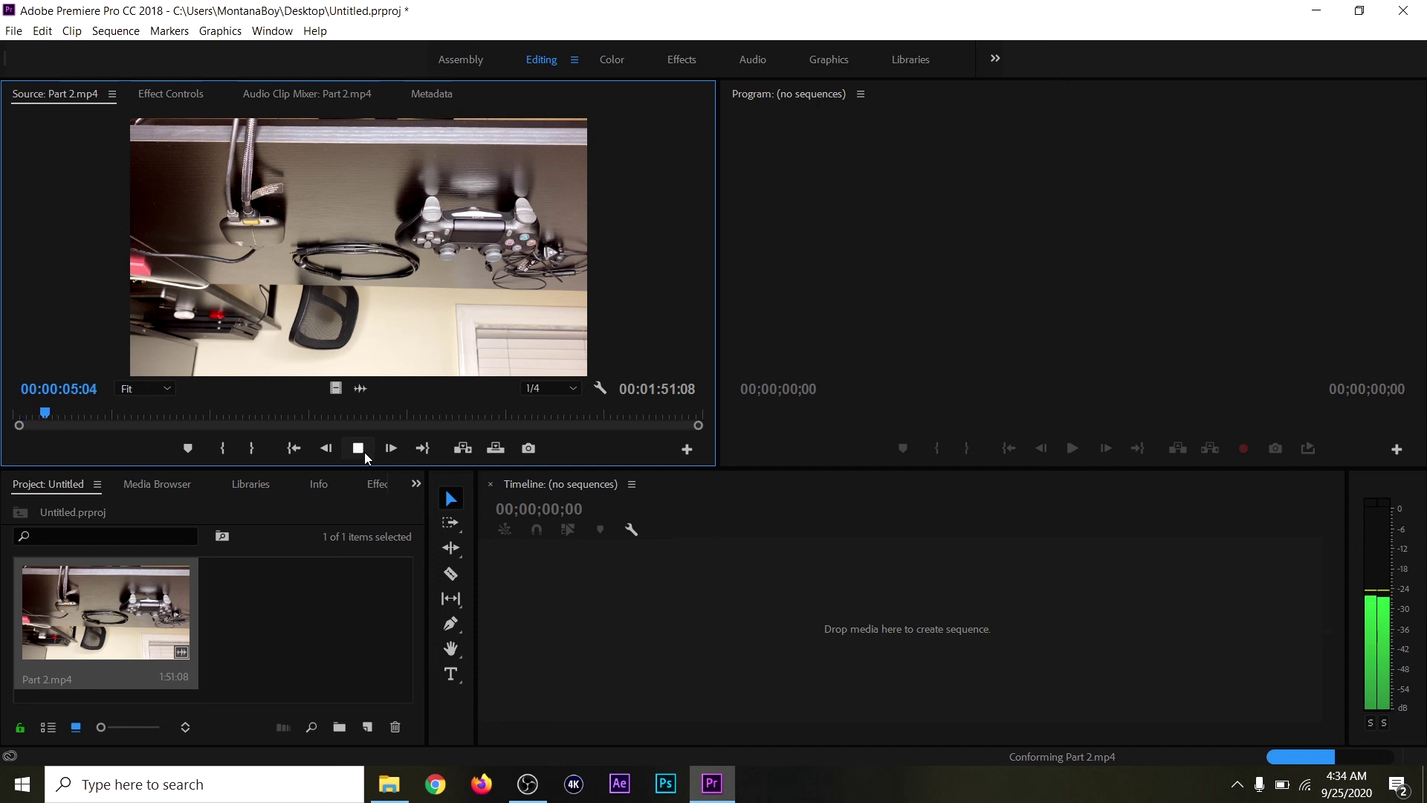
left_click(365, 451)
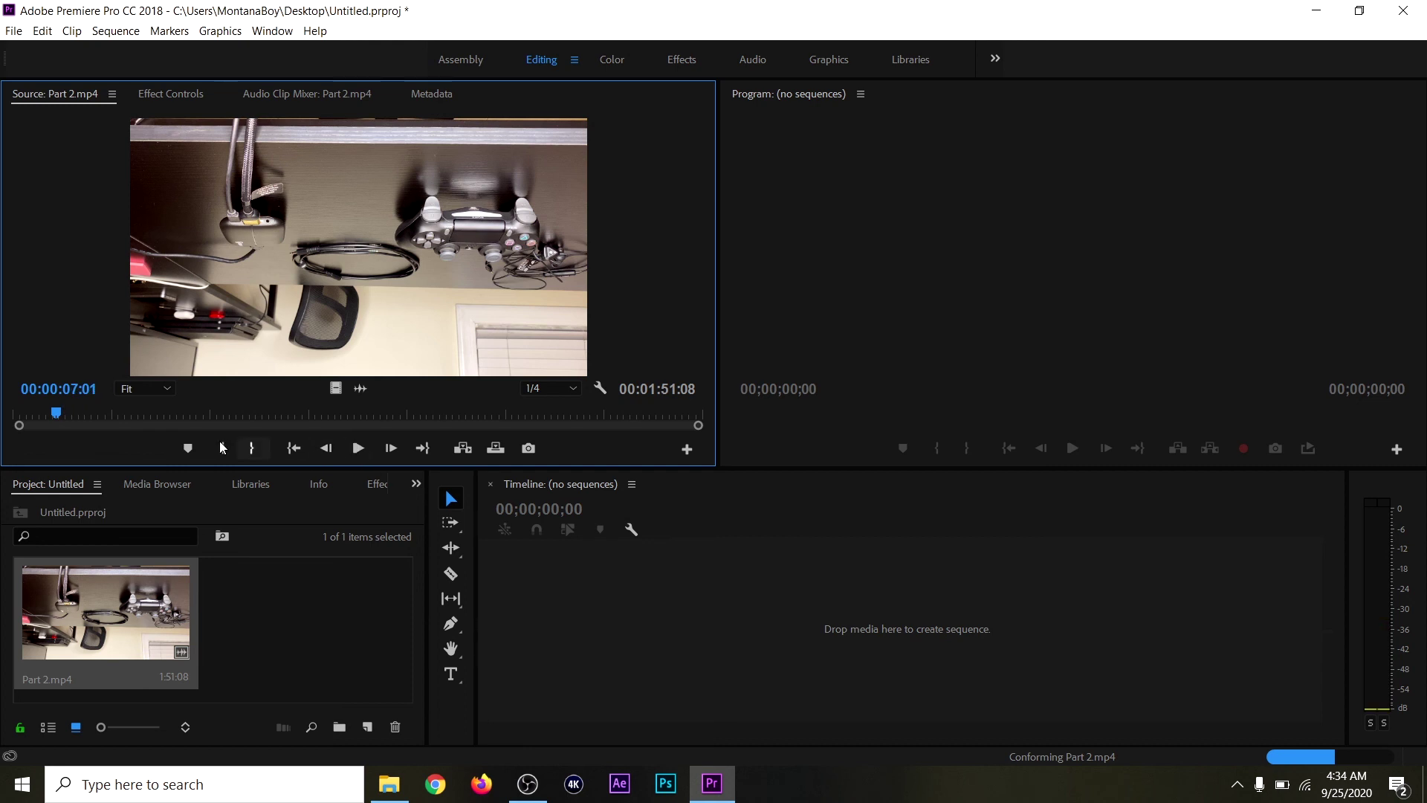
left_click(530, 792)
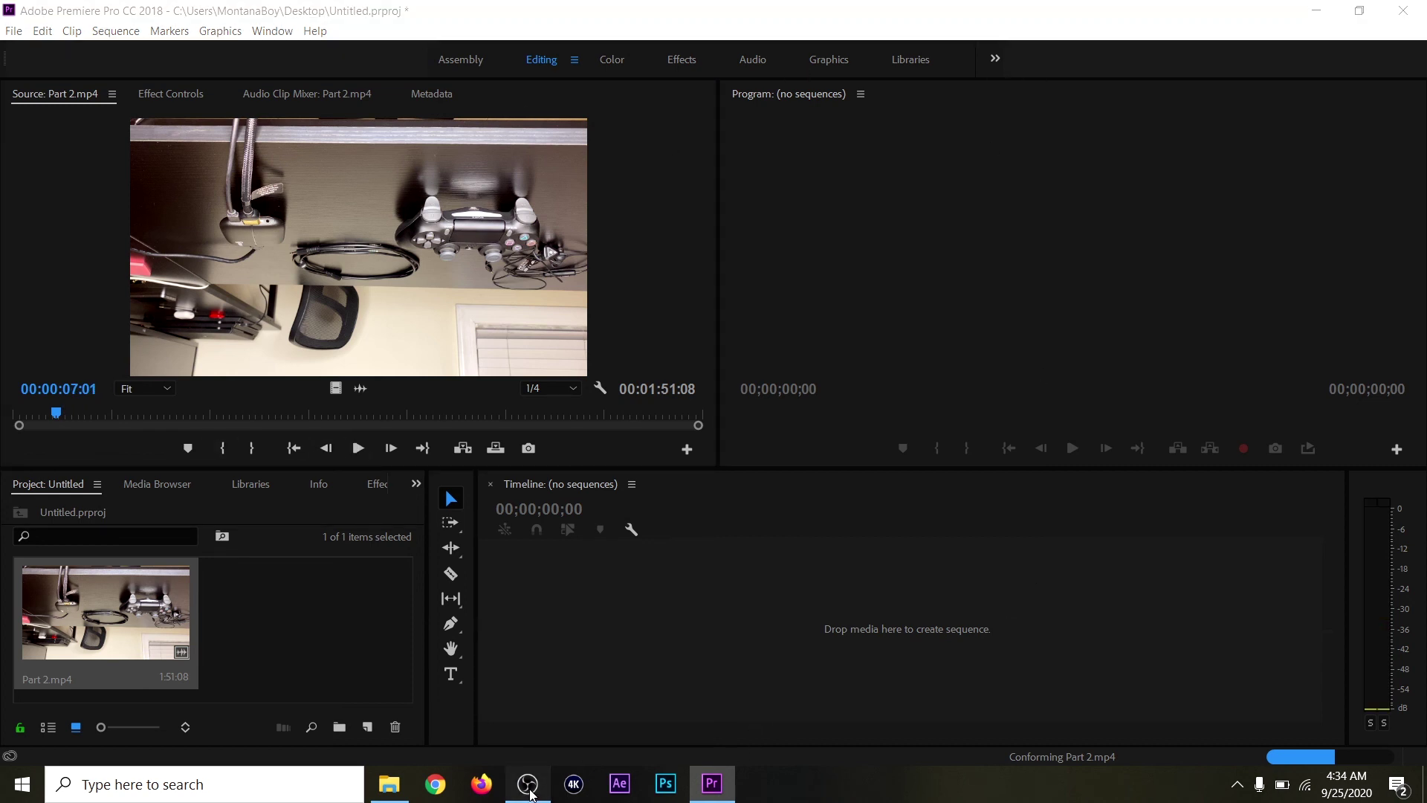